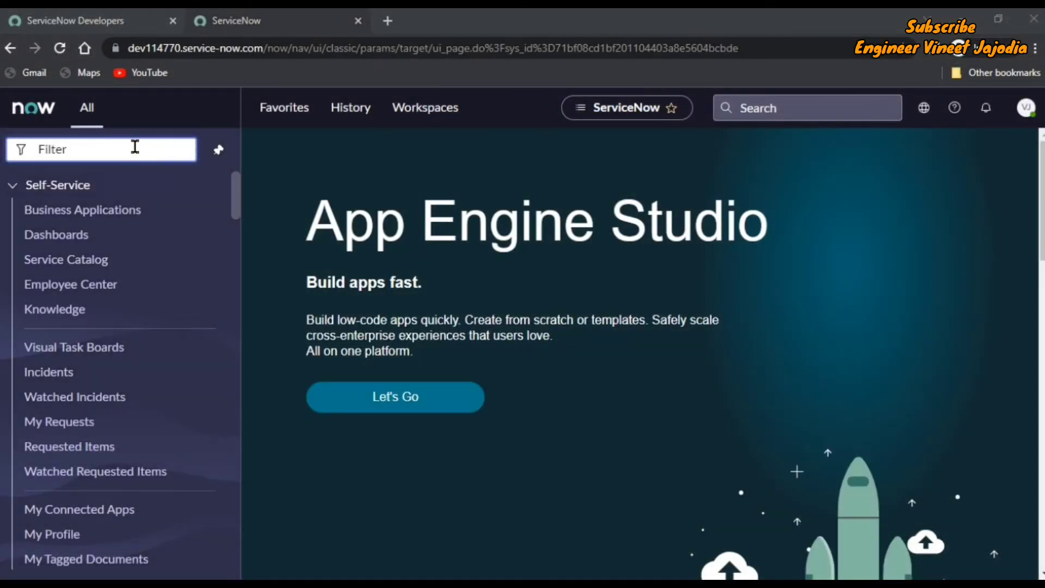
Open a blank new Incident form by filtering the navigator for incident.FORM.
{"action": "left_click", "coordinate": [134, 147]}
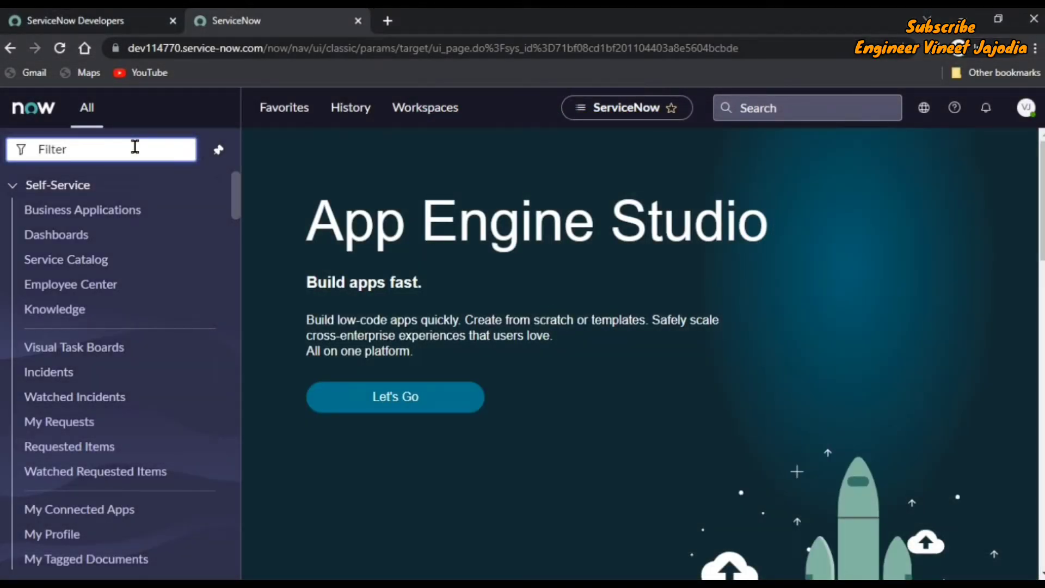
{"action": "type", "text": "icn"}
{"action": "key", "text": "BackSpace"}
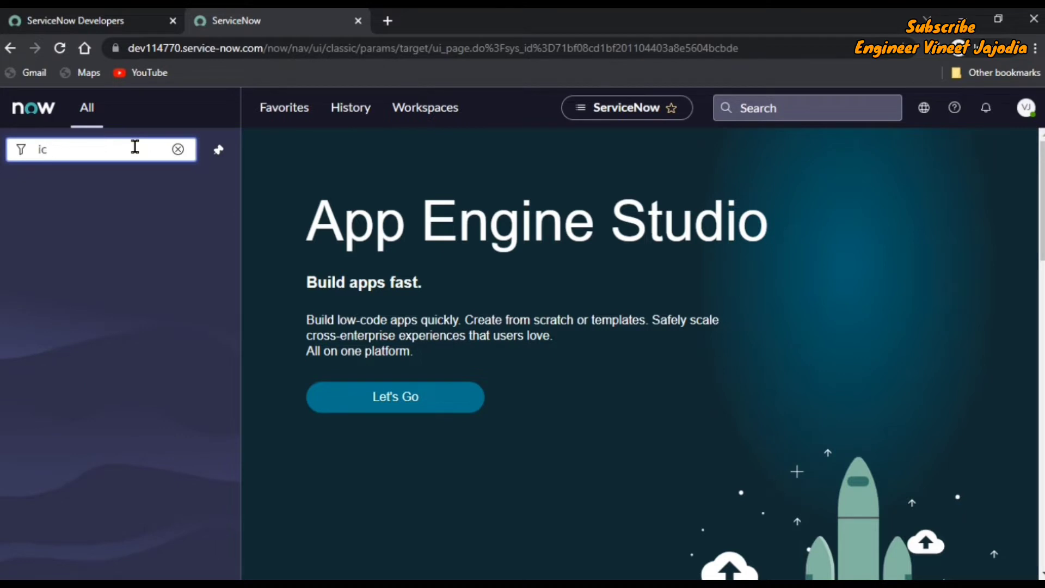
{"action": "key", "text": "BackSpace"}
{"action": "type", "text": "ncident"}
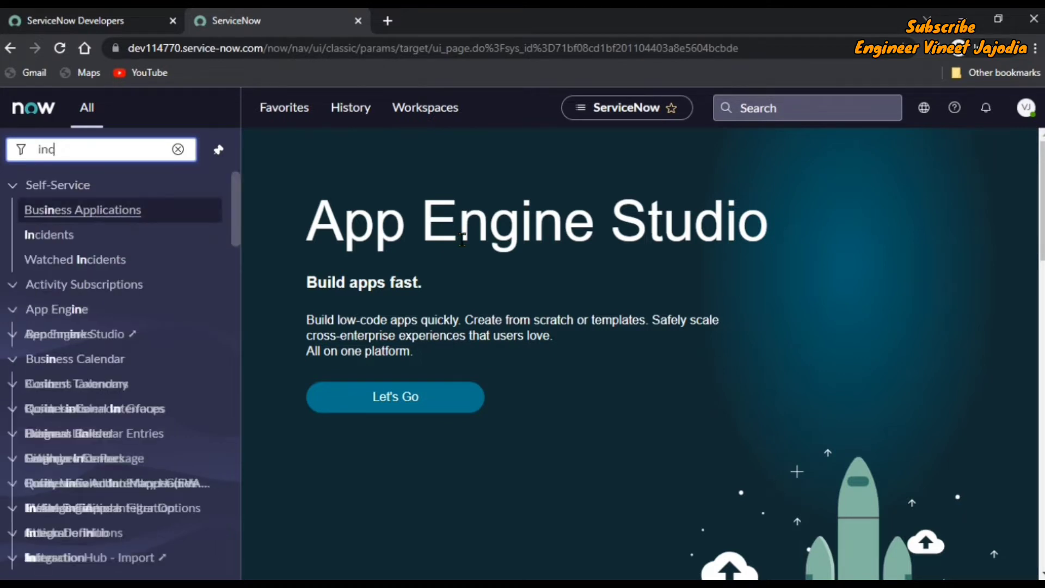
{"action": "type", "text": ".FORM"}
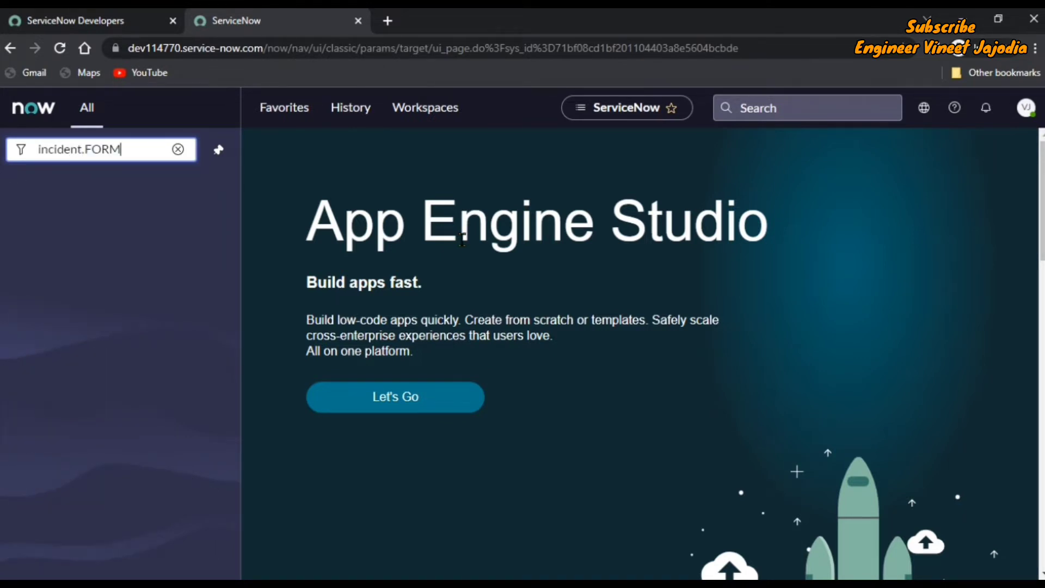
{"action": "key", "text": "Return"}
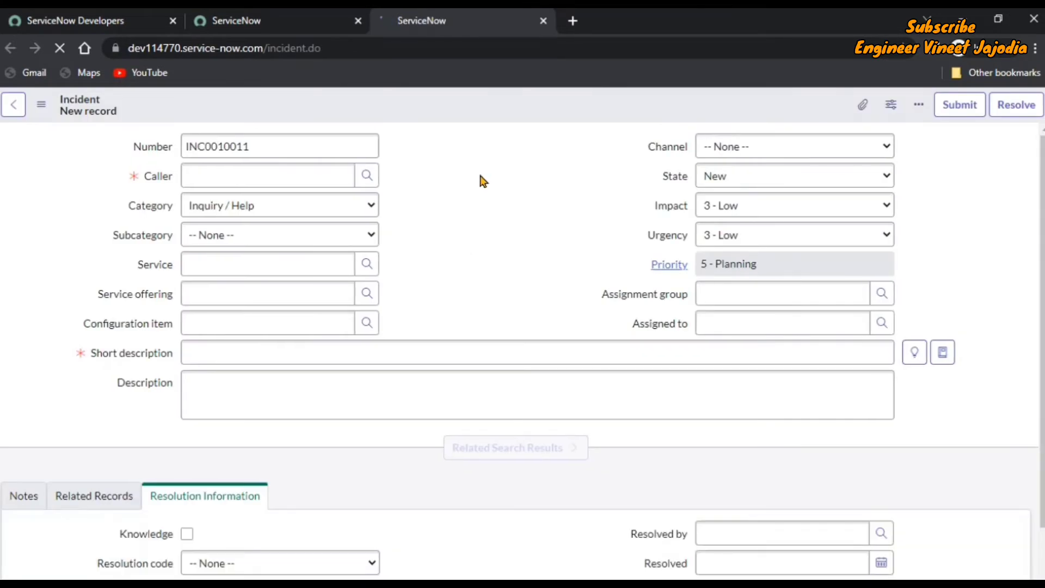
{"action": "scroll", "coordinate": [566, 214], "scroll_direction": "down", "scroll_amount": 5}
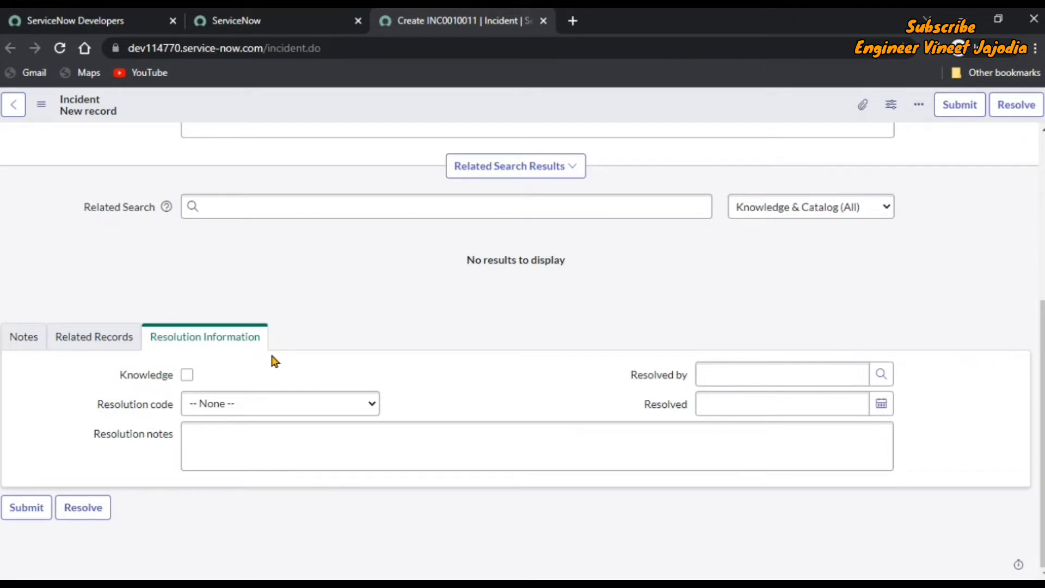
Check the Resolved field's options, then bring up the form's configuration menu.
{"action": "right_click", "coordinate": [662, 411]}
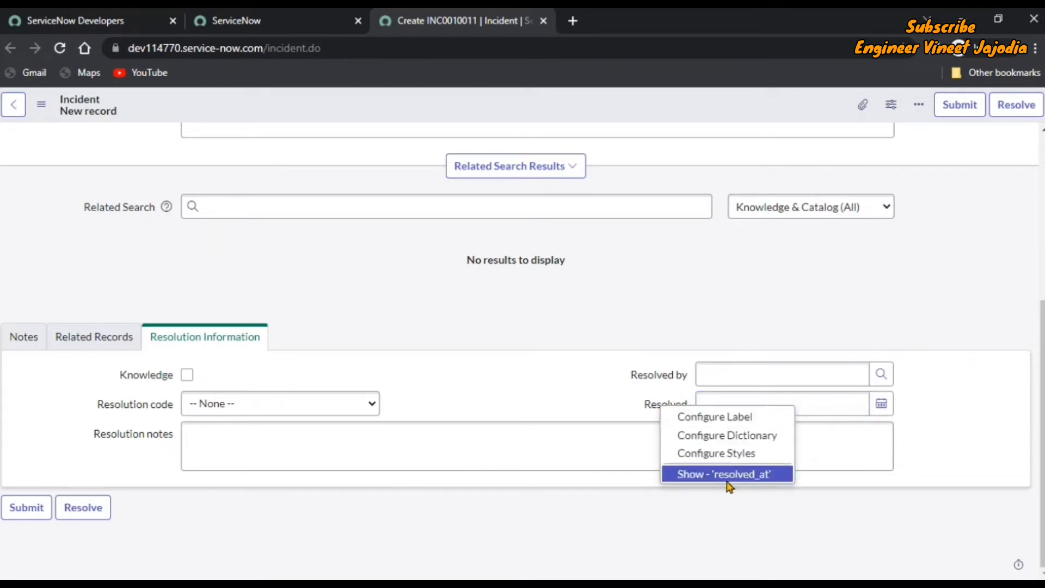
{"action": "left_click", "coordinate": [597, 409]}
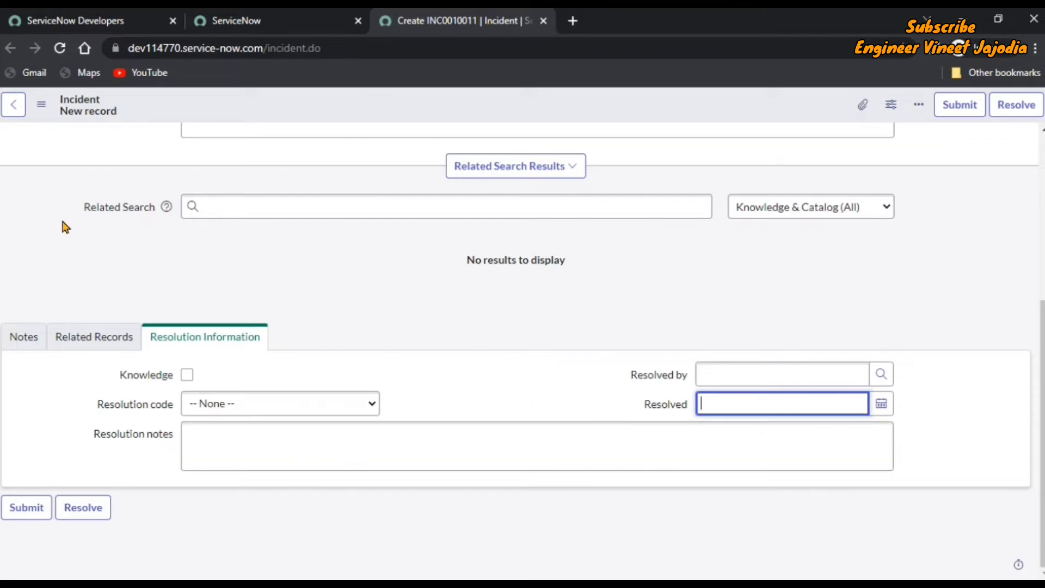
{"action": "left_click", "coordinate": [36, 115]}
{"action": "mouse_move", "coordinate": [119, 142]}
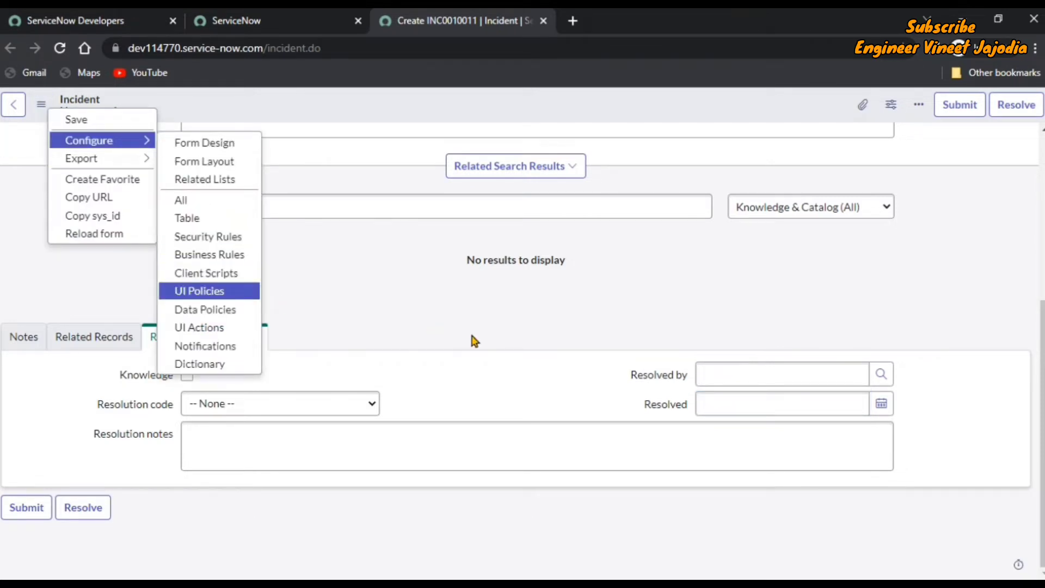
Create a new Incident UI policy with short description 'Validation on Resolved Field'.
{"action": "key", "text": "Return"}
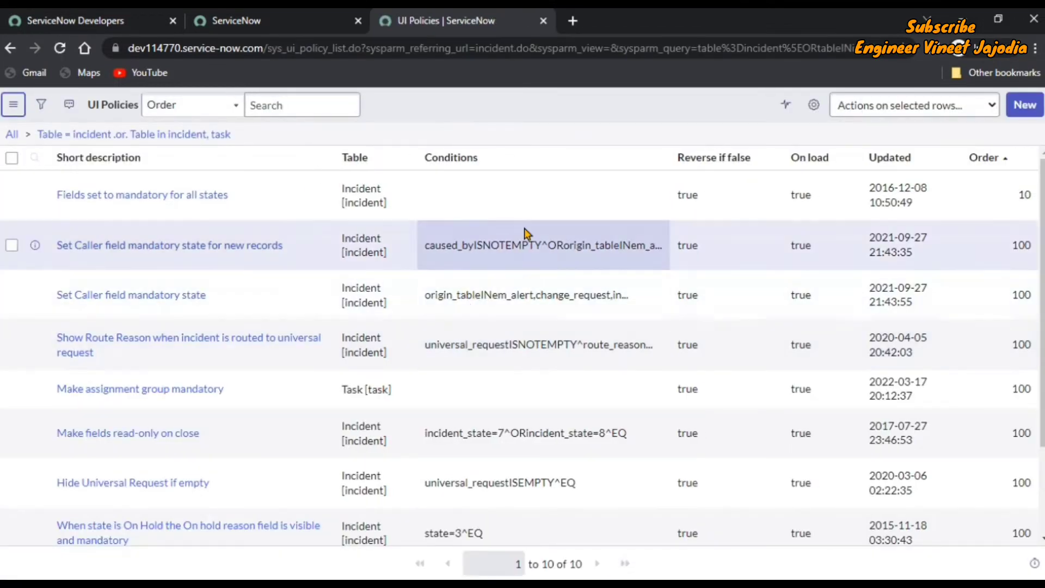
{"action": "left_click", "coordinate": [1026, 112]}
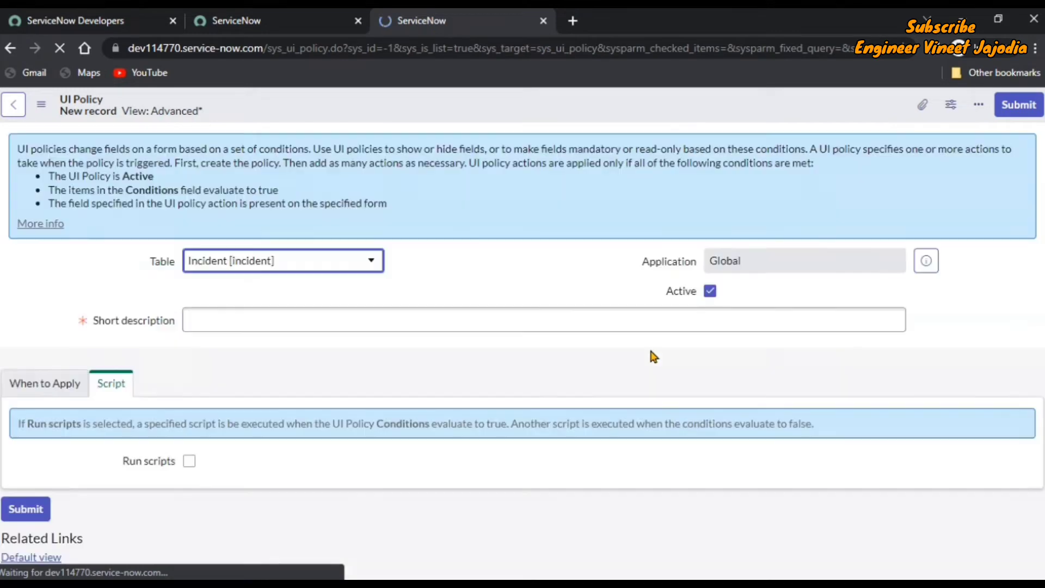
{"action": "left_click", "coordinate": [303, 319]}
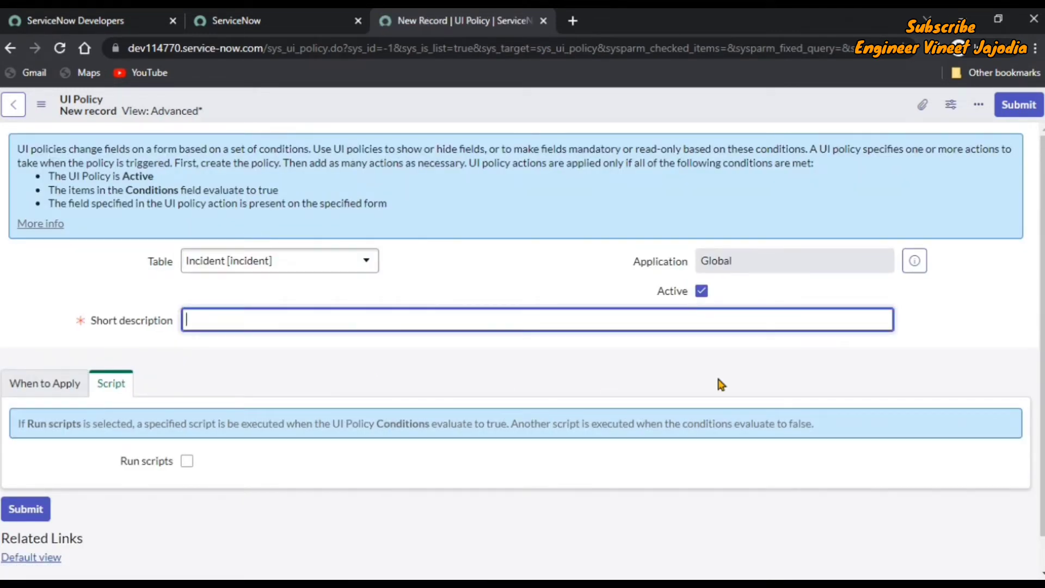
{"action": "type", "text": "Validation on Resol"}
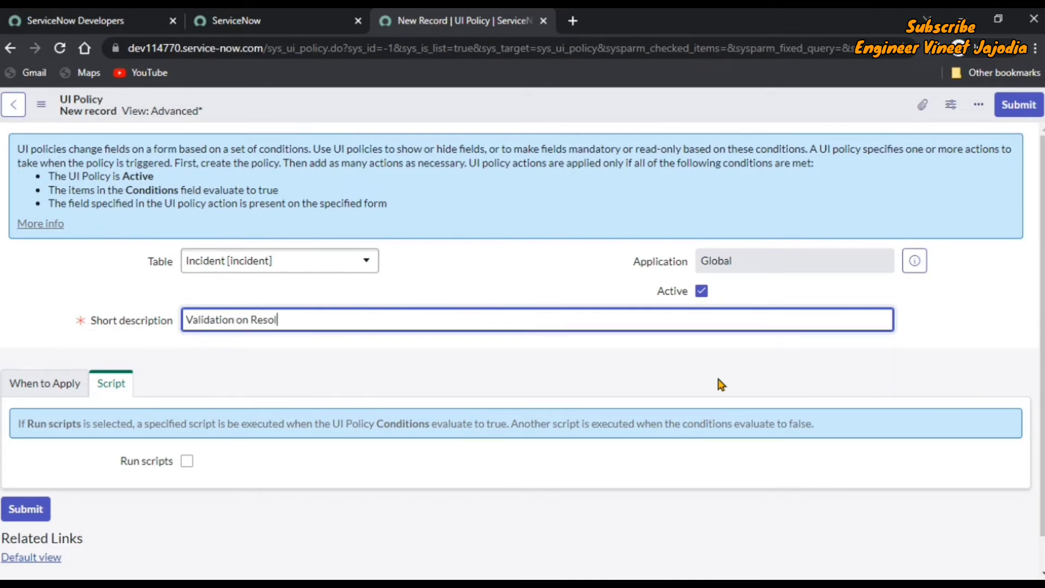
{"action": "type", "text": "ved Field"}
Set the policy condition to Resolved before Today.
{"action": "left_click", "coordinate": [45, 383]}
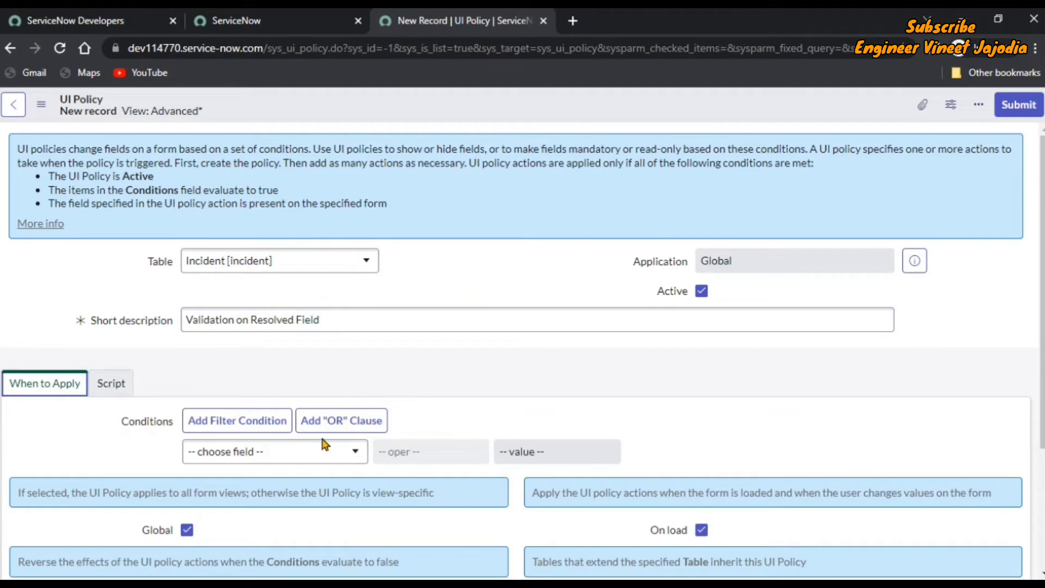
{"action": "left_click", "coordinate": [354, 450]}
{"action": "type", "text": "Re"}
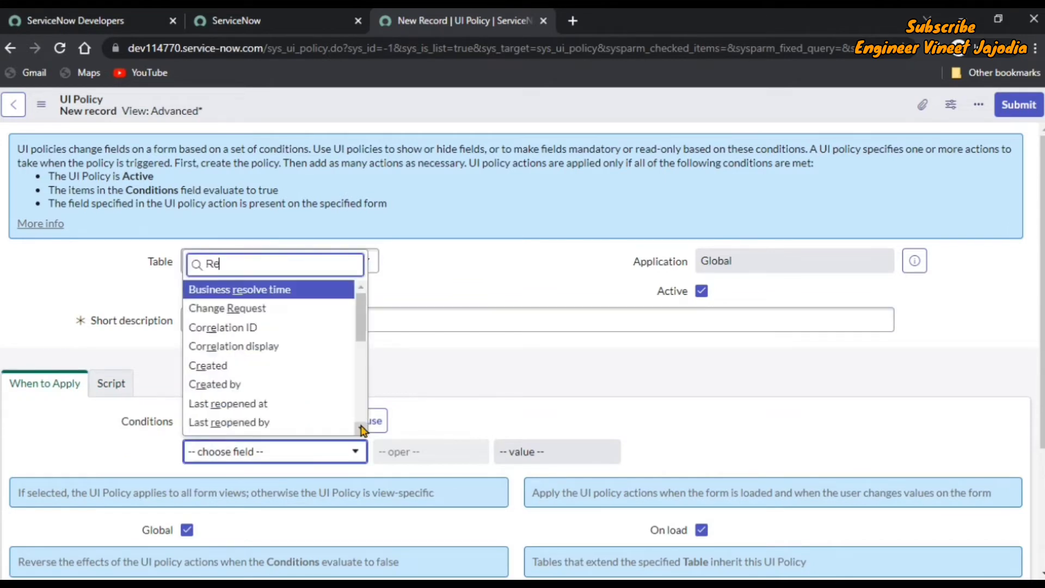
{"action": "type", "text": "sol"}
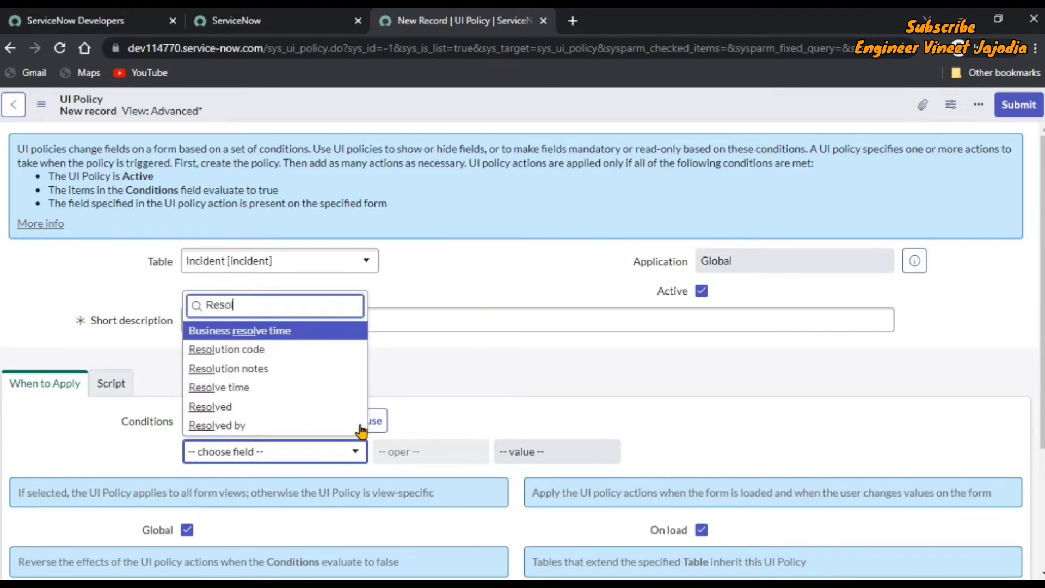
{"action": "left_click", "coordinate": [279, 408]}
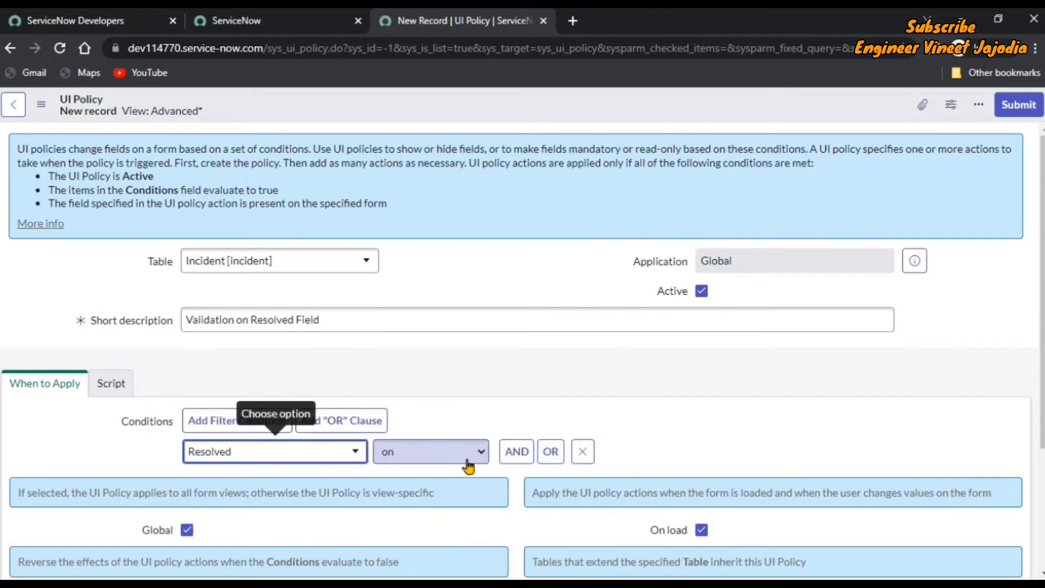
{"action": "left_click", "coordinate": [380, 462]}
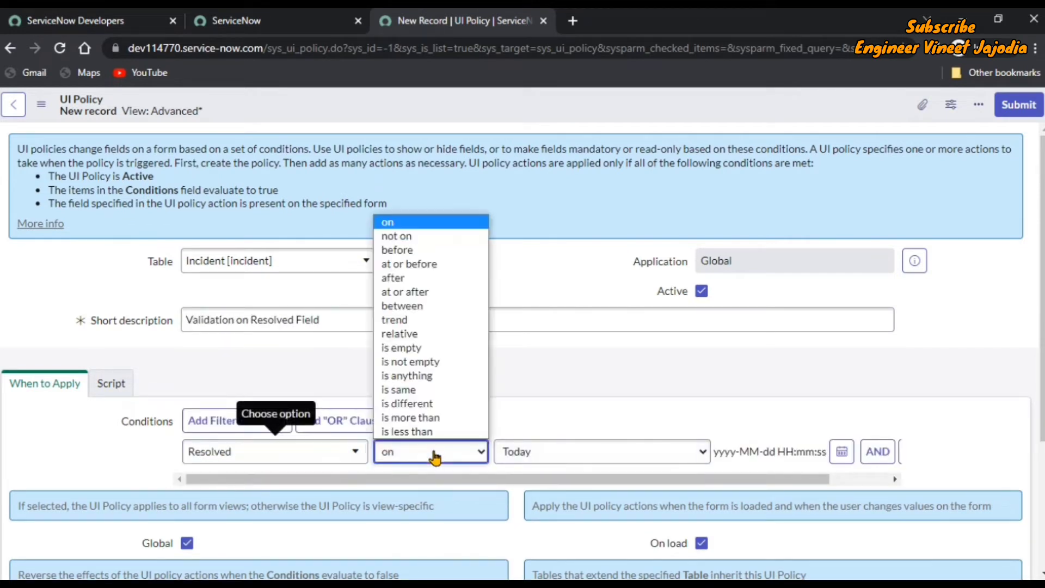
{"action": "left_click", "coordinate": [427, 252]}
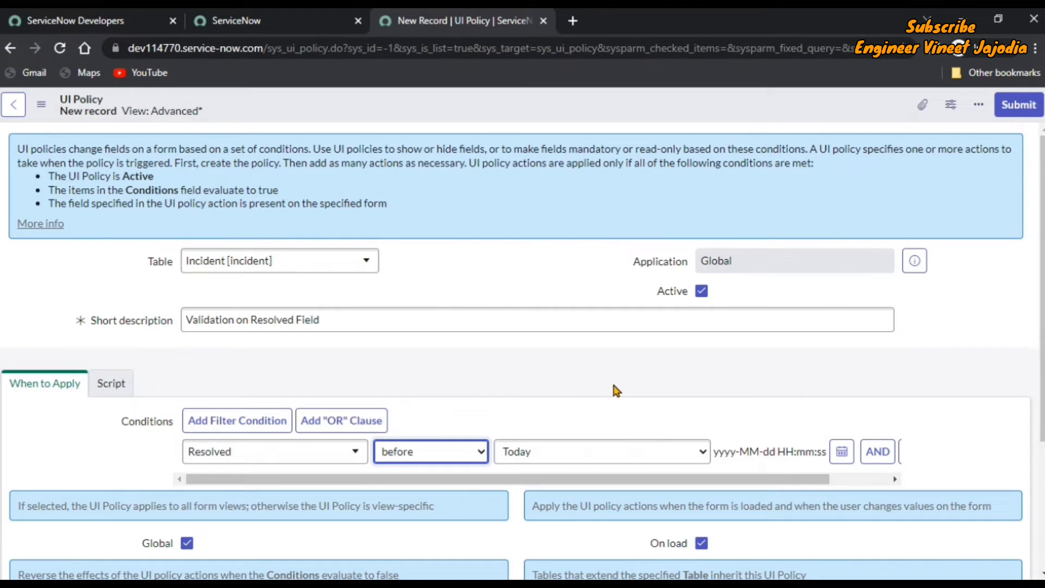
Turn off On load and enable Run scripts for the policy.
{"action": "scroll", "coordinate": [522, 454], "scroll_direction": "down", "scroll_amount": 2}
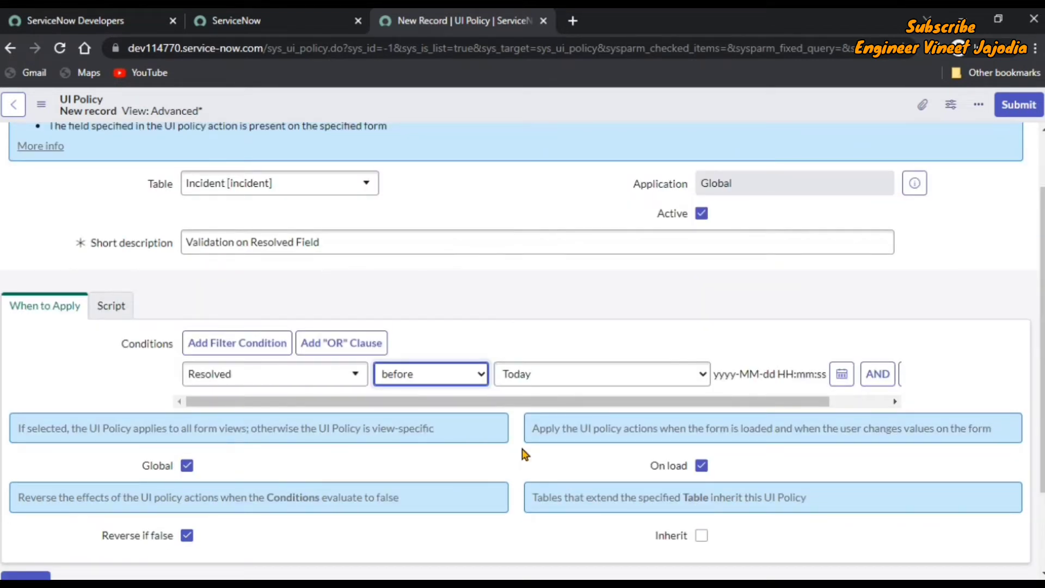
{"action": "left_click", "coordinate": [701, 465]}
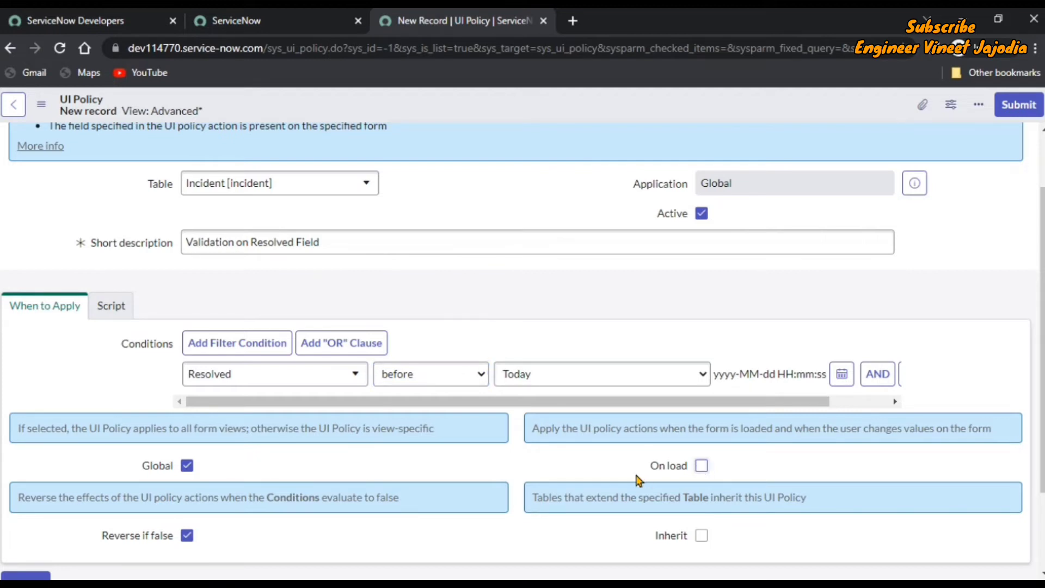
{"action": "left_click", "coordinate": [106, 306]}
{"action": "left_click", "coordinate": [187, 425]}
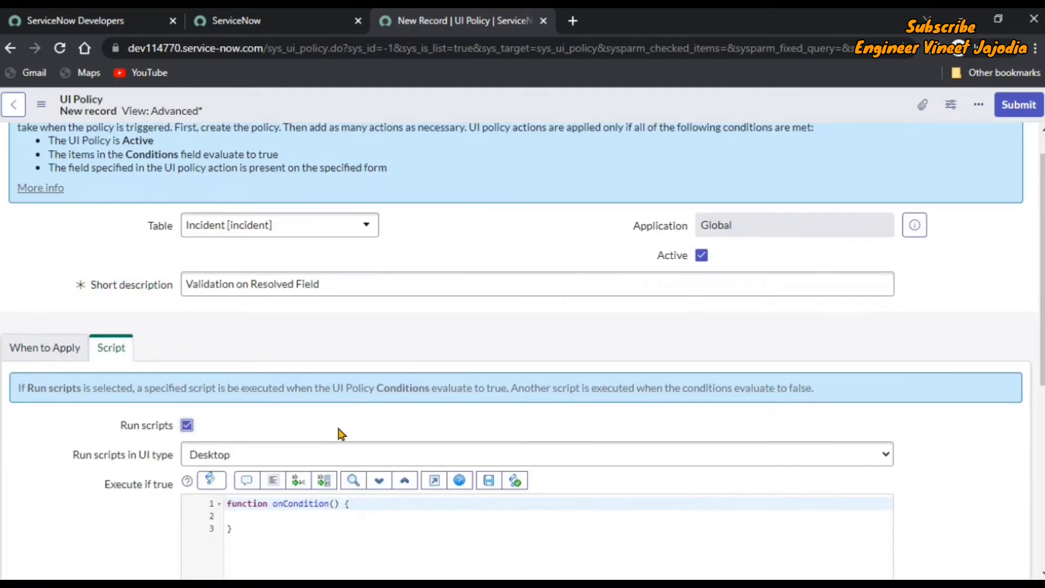
Run scripts in All UI types and add g_form.clearValue('resolved_at'); to Execute if true.
{"action": "scroll", "coordinate": [451, 435], "scroll_direction": "down", "scroll_amount": 1}
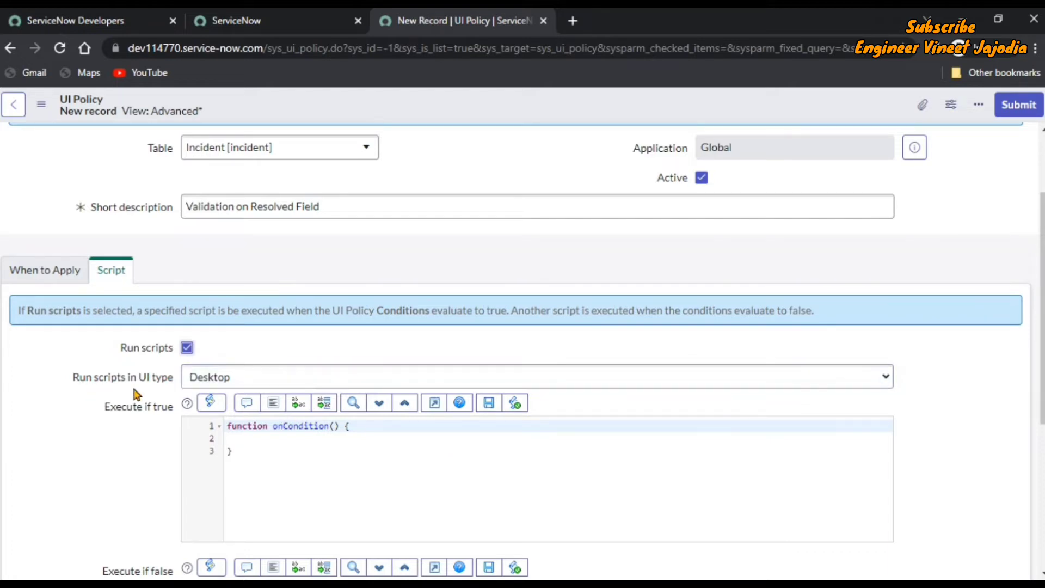
{"action": "left_click", "coordinate": [299, 377]}
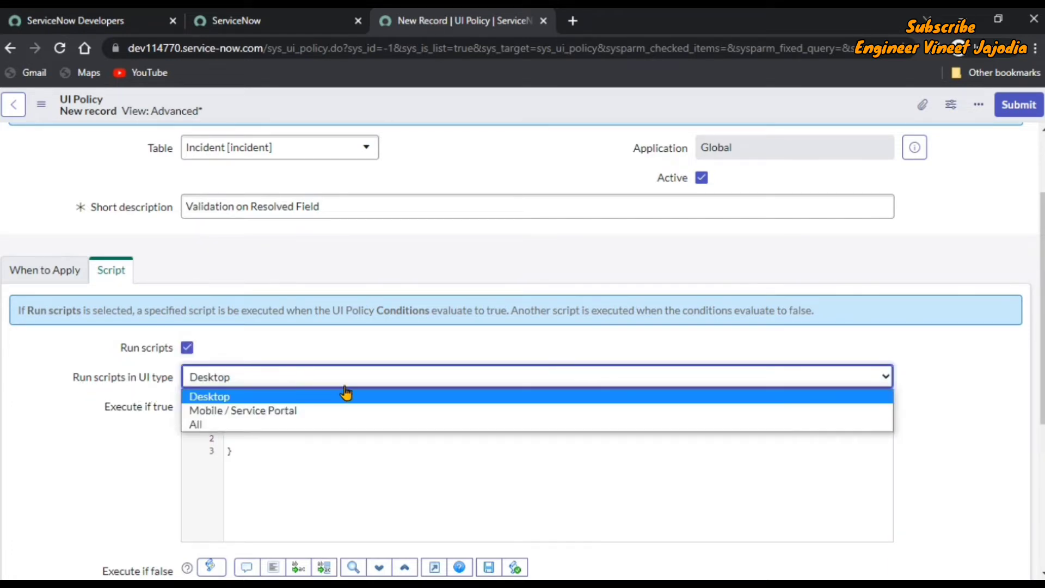
{"action": "left_click", "coordinate": [272, 425]}
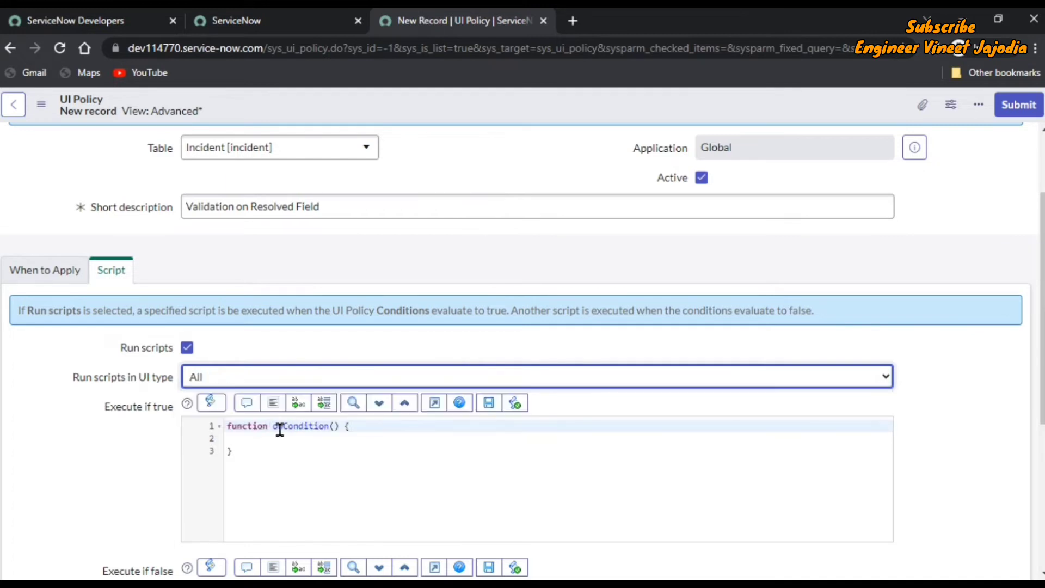
{"action": "left_click", "coordinate": [307, 439]}
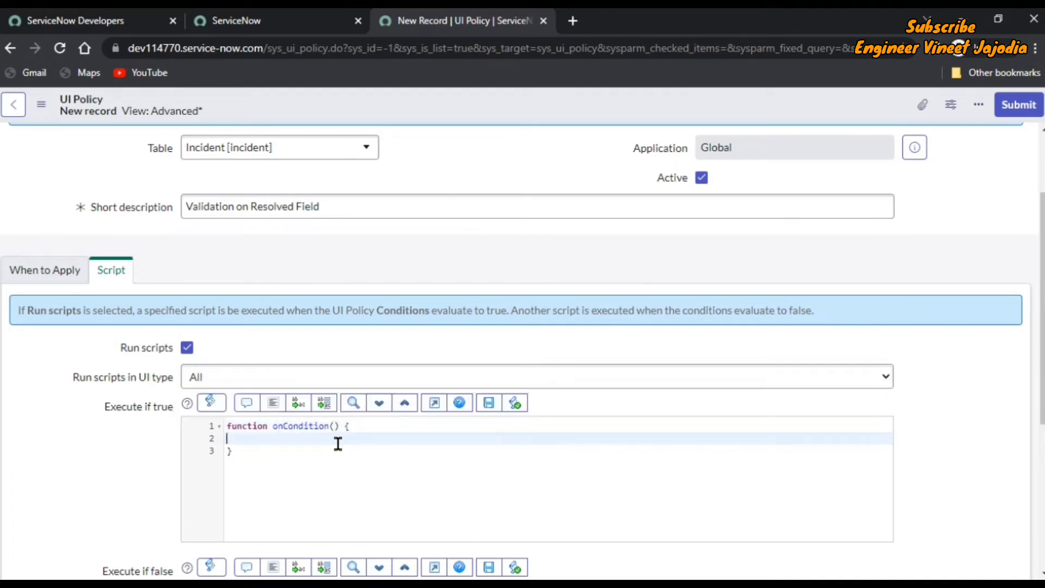
{"action": "key", "text": "Tab"}
{"action": "type", "text": "g_form.clear"}
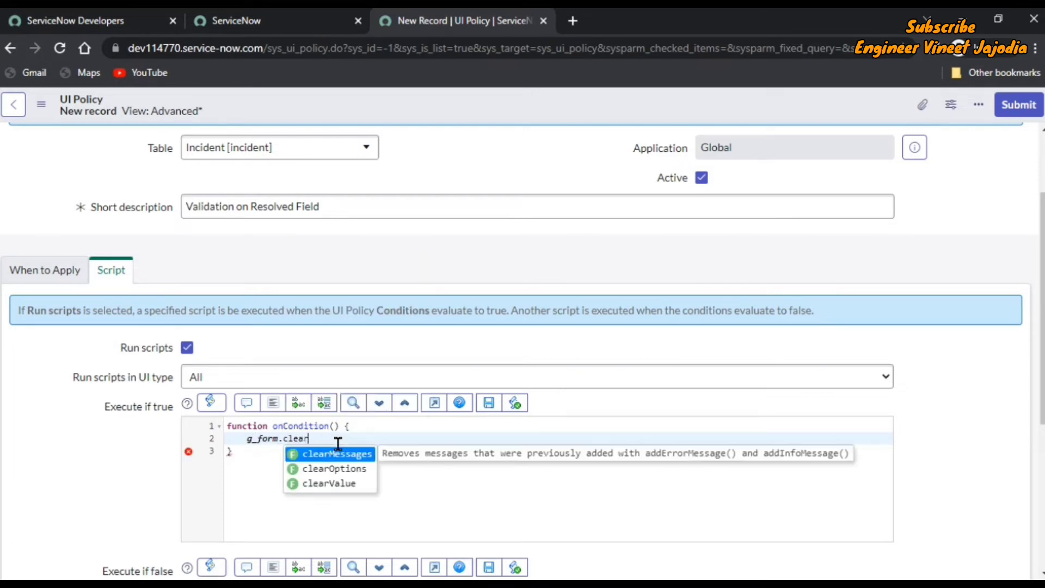
{"action": "key", "text": "Down"}
{"action": "key", "text": "Down"}
{"action": "key", "text": "Return"}
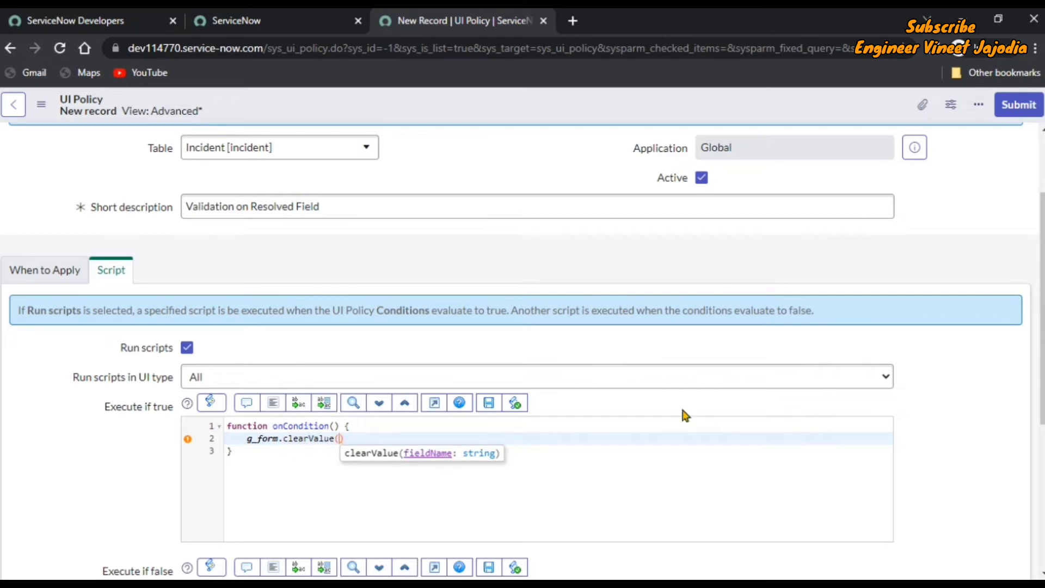
{"action": "type", "text": "'"}
{"action": "type", "text": "resolve"}
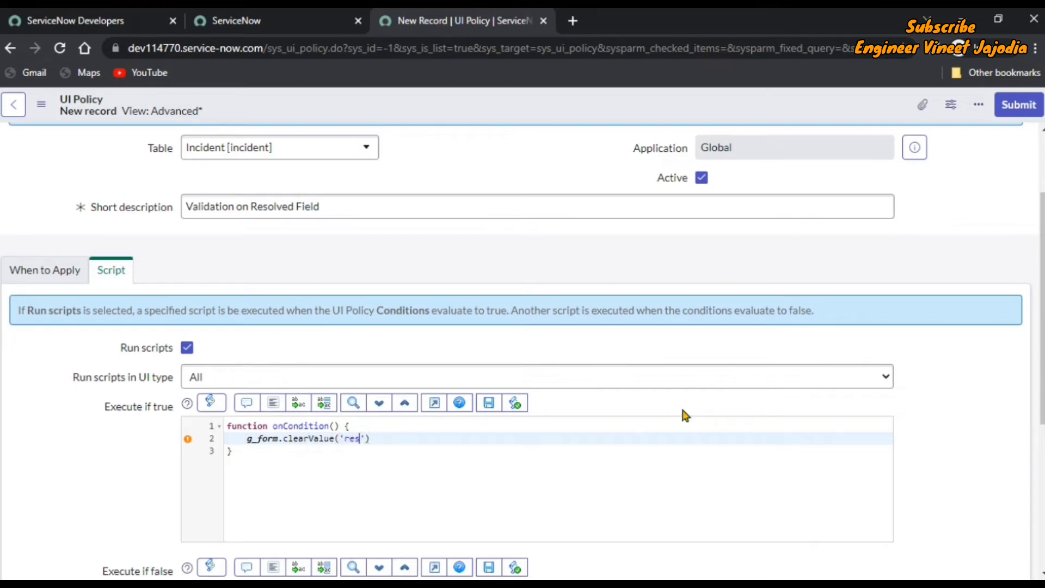
{"action": "type", "text": "d_at"}
{"action": "left_click", "coordinate": [468, 441]}
{"action": "type", "text": ";"}
{"action": "key", "text": "Return"}
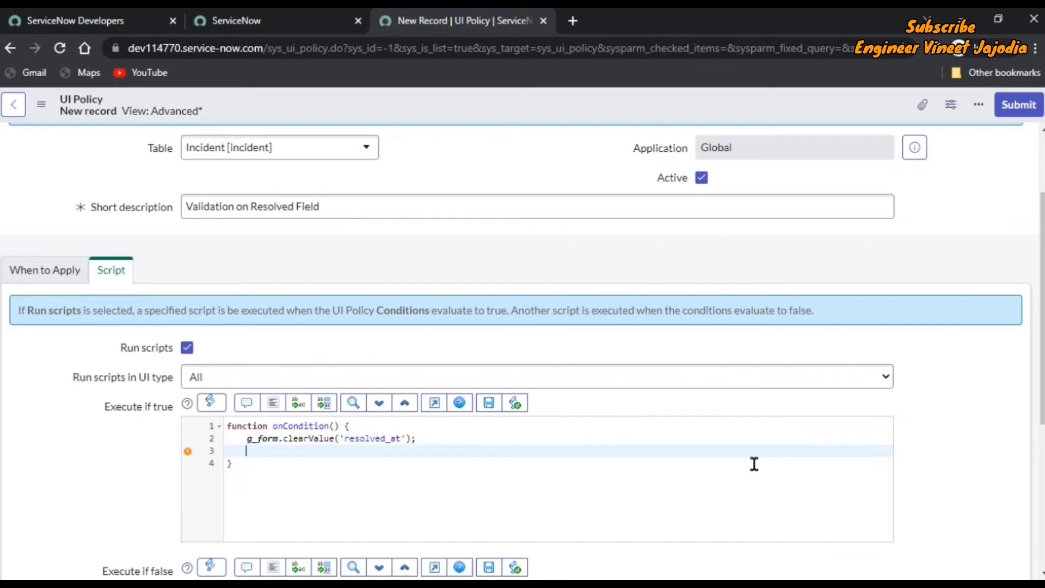
Add a showFieldMsg line showing error 'Date cannot be in past' on resolved_at, then format.
{"action": "type", "text": "g_form.show"}
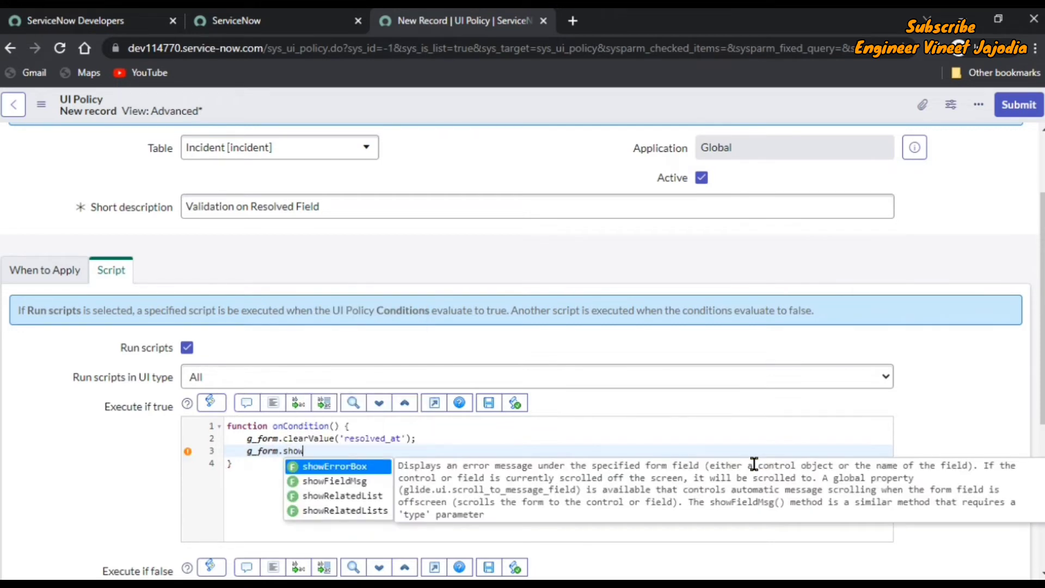
{"action": "key", "text": "Down"}
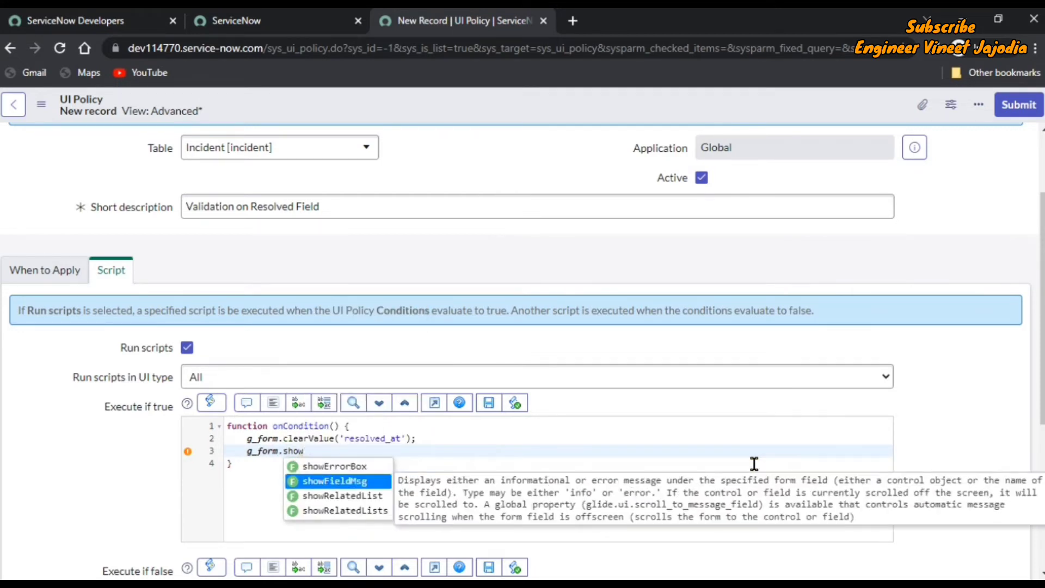
{"action": "key", "text": "Return"}
{"action": "type", "text": "'"}
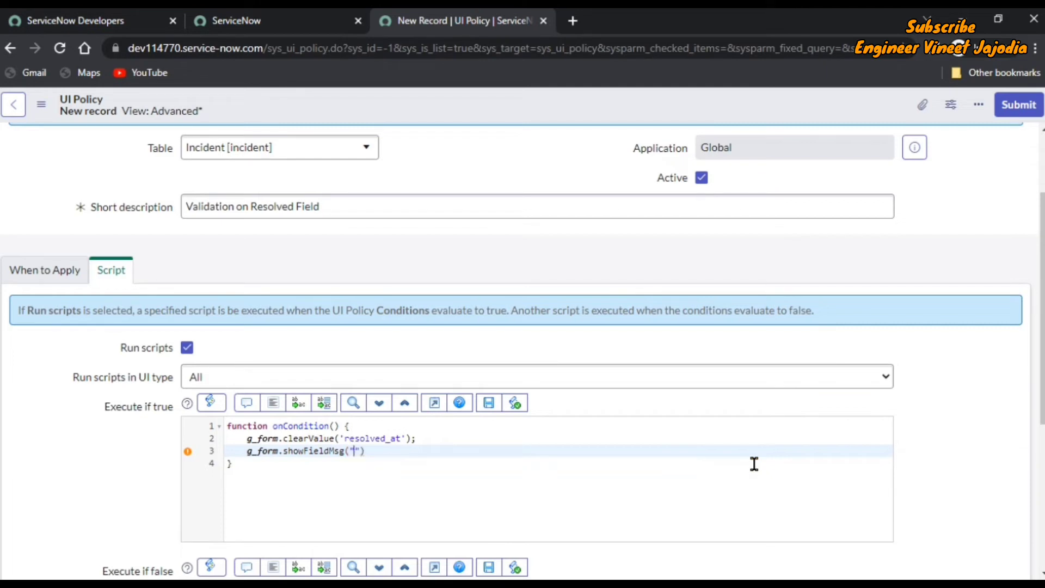
{"action": "type", "text": "resolved_at\",\"Date "}
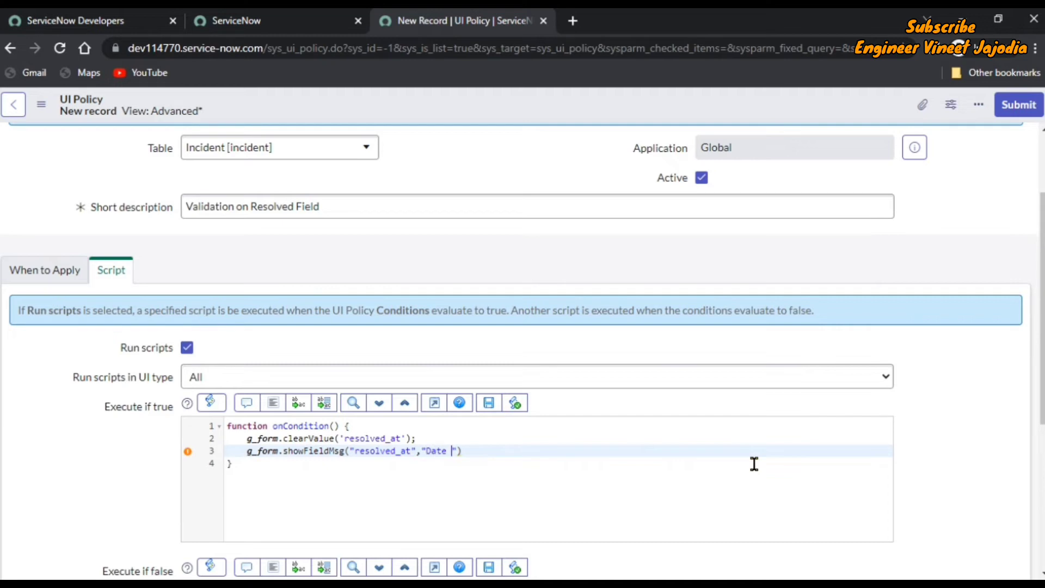
{"action": "type", "text": "con"}
{"action": "key", "text": "BackSpace"}
{"action": "key", "text": "BackSpace"}
{"action": "type", "text": "annot be in past\",\"erro"}
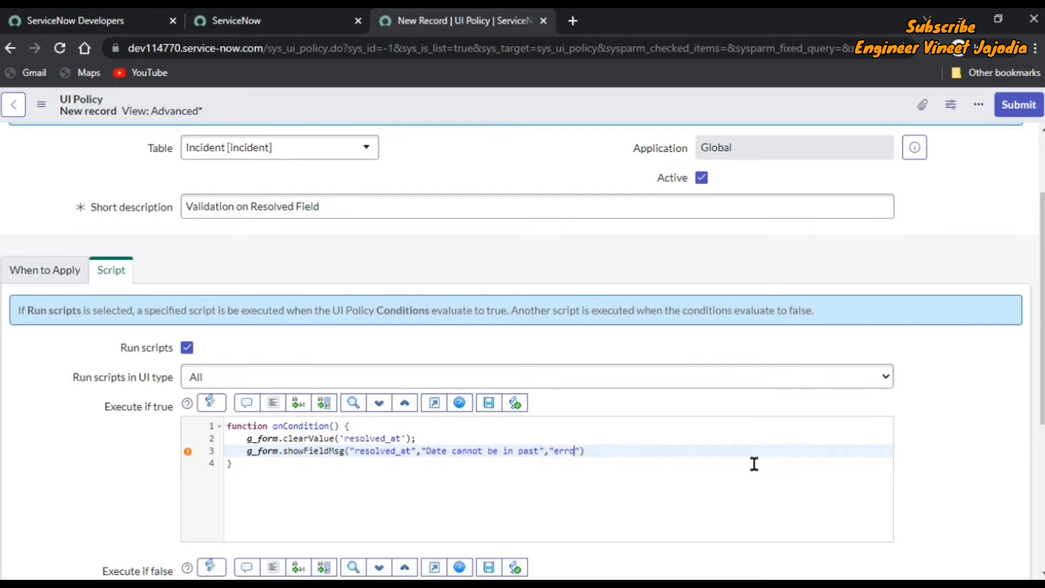
{"action": "type", "text": "r"}
{"action": "left_click", "coordinate": [613, 451]}
{"action": "type", "text": ";"}
{"action": "left_click", "coordinate": [273, 403]}
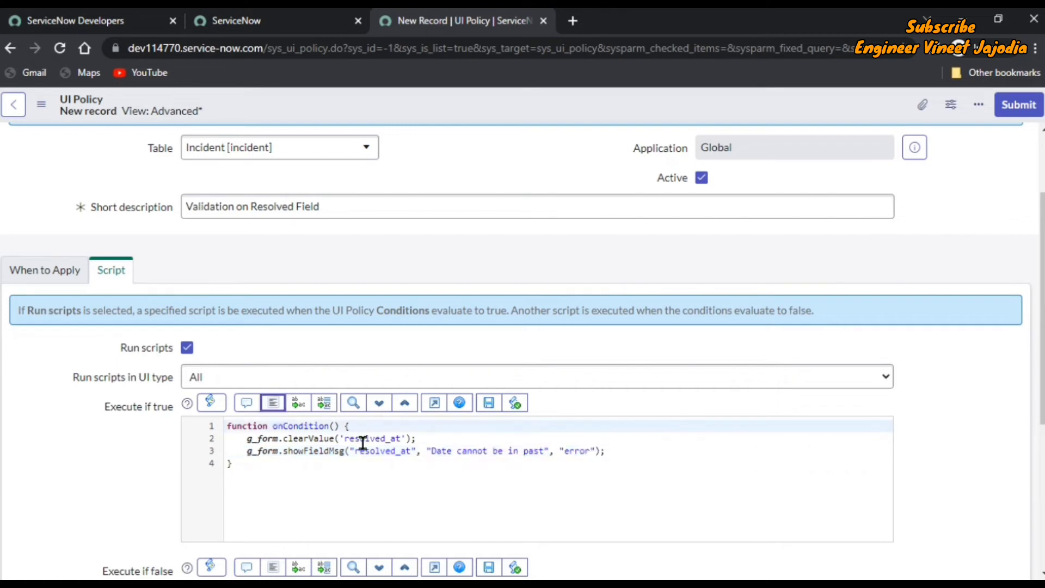
Submit the Validation on Resolved Field UI policy.
{"action": "left_click", "coordinate": [1015, 109]}
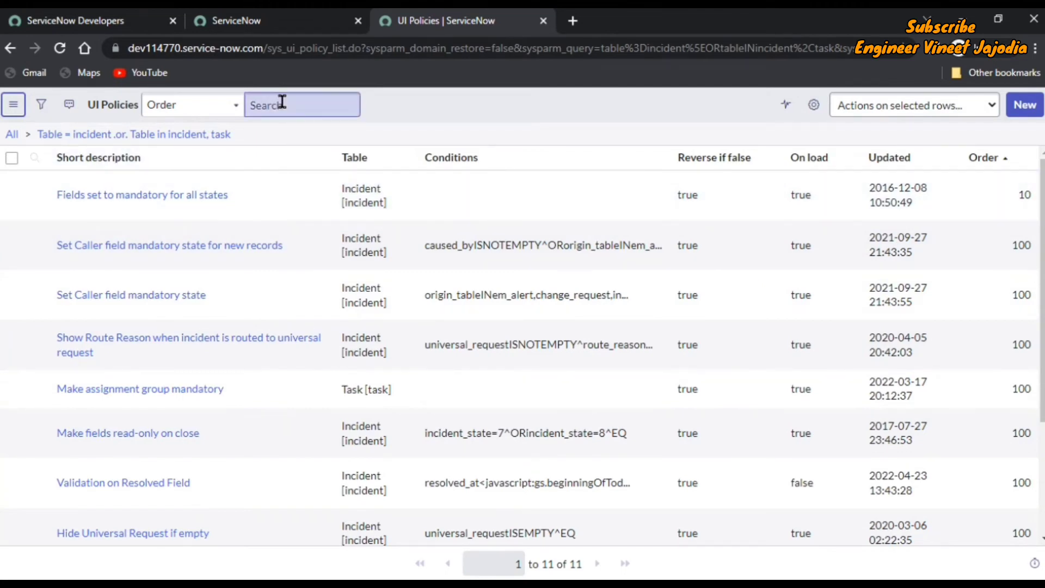
Open a new blank Incident form via incident.FORM from the home tab.
{"action": "left_click", "coordinate": [280, 20]}
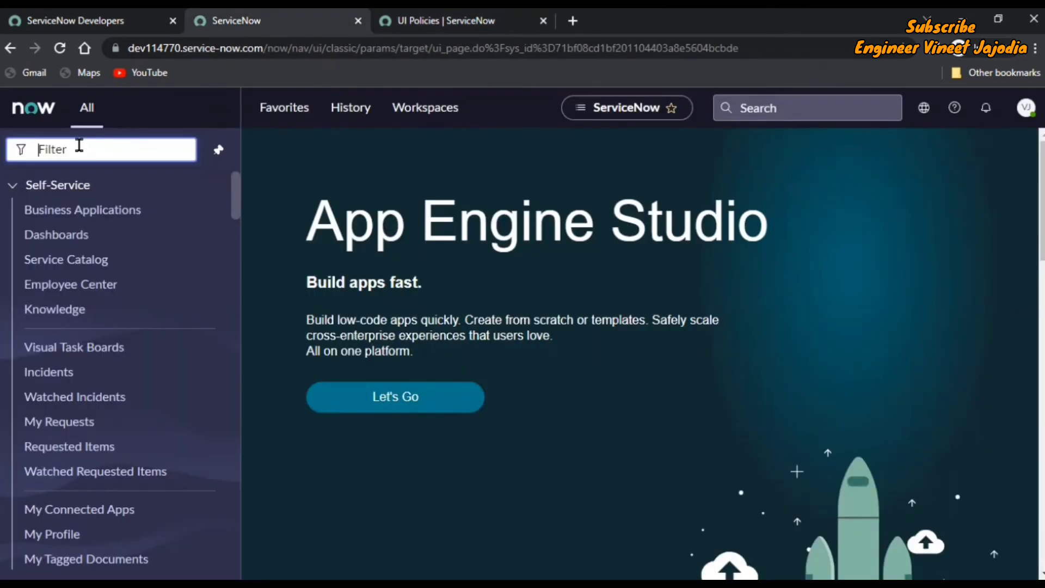
{"action": "type", "text": "incident"}
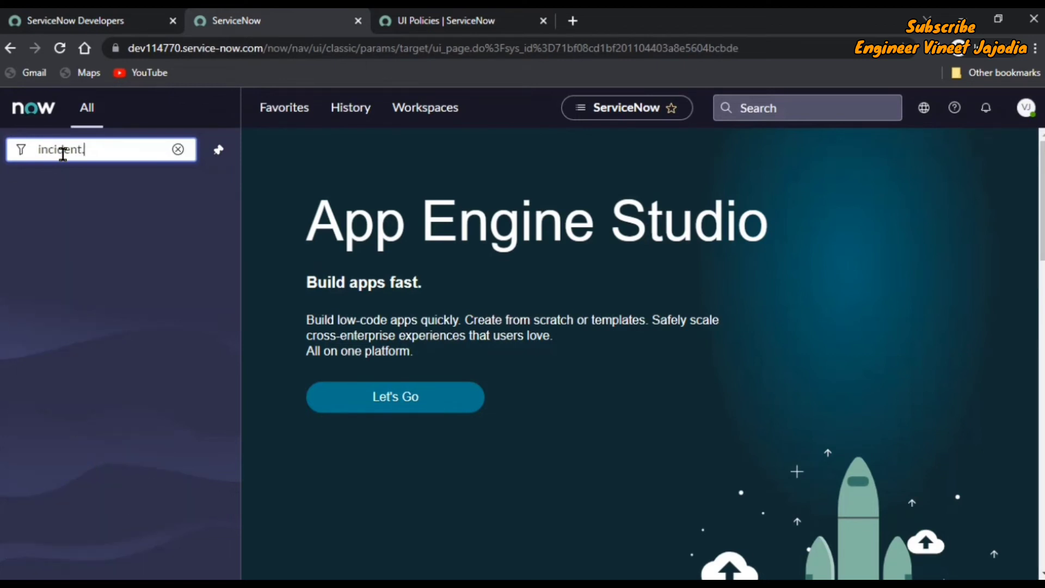
{"action": "type", "text": ".FORM"}
{"action": "key", "text": "Return"}
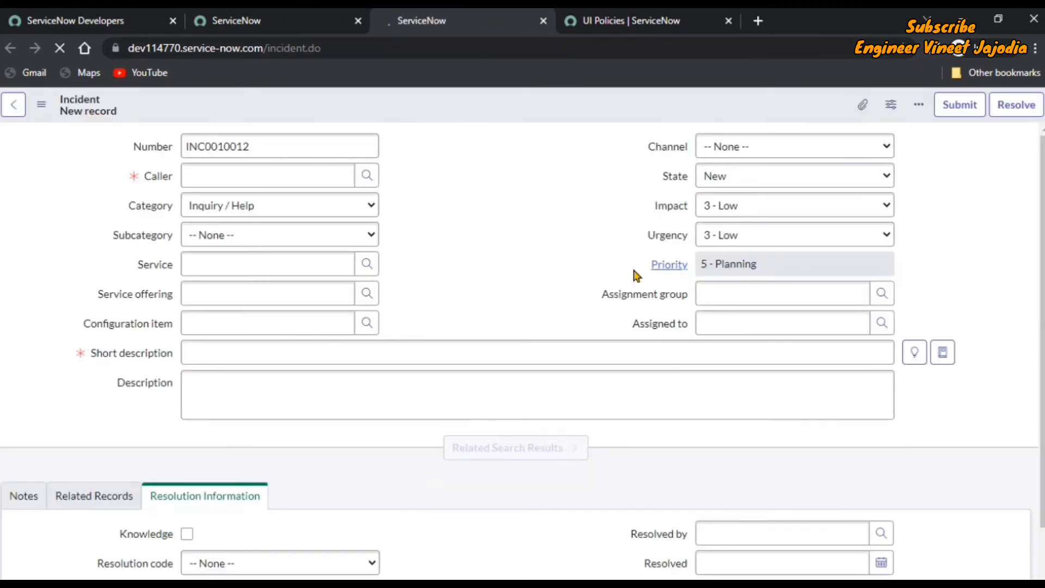
{"action": "scroll", "coordinate": [581, 223], "scroll_direction": "down", "scroll_amount": 5}
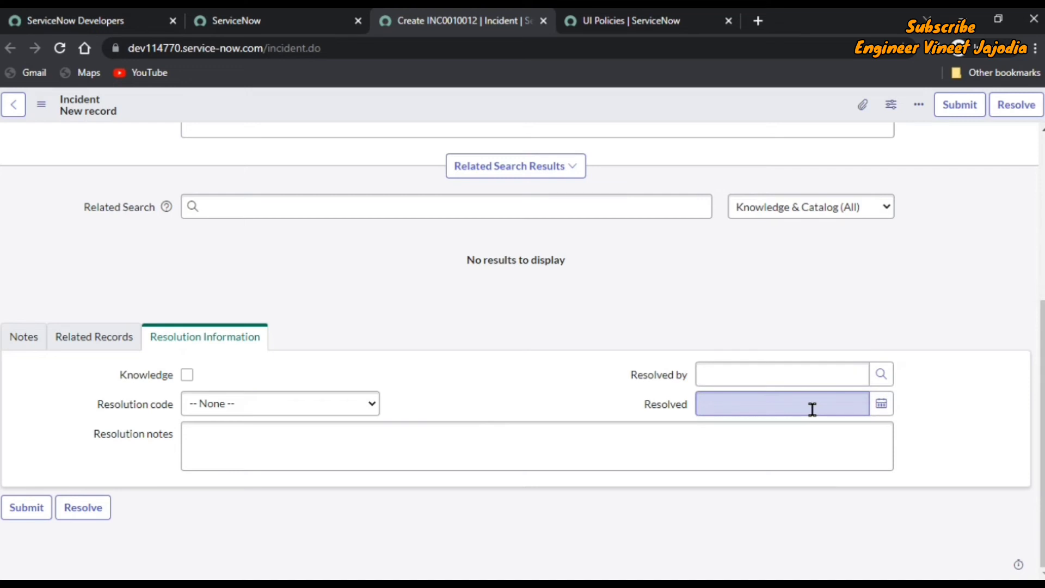
Pick 18 April 2022 as the Resolved date to test the past-date error.
{"action": "left_click", "coordinate": [885, 407]}
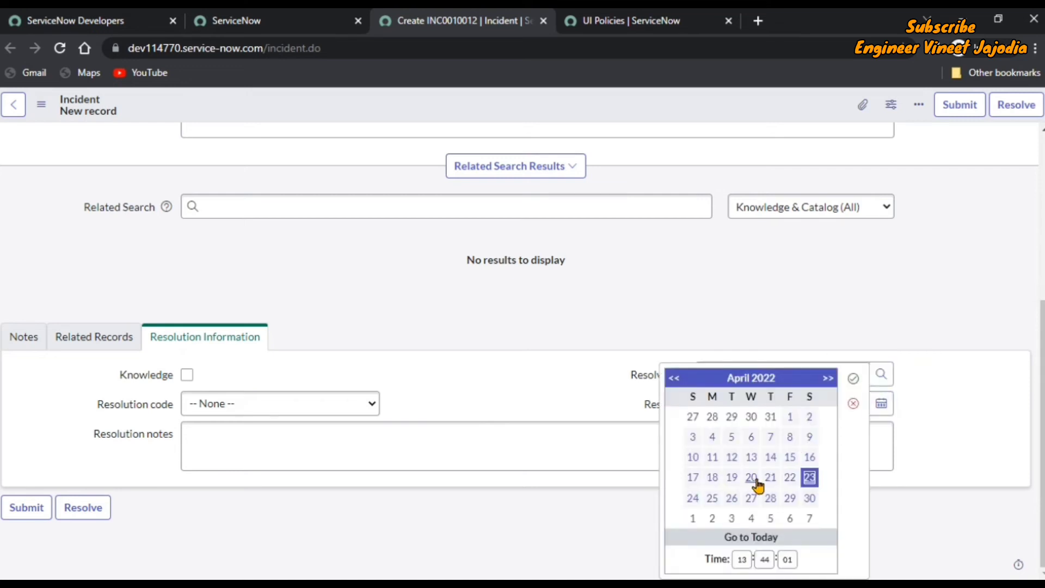
{"action": "left_click", "coordinate": [711, 479]}
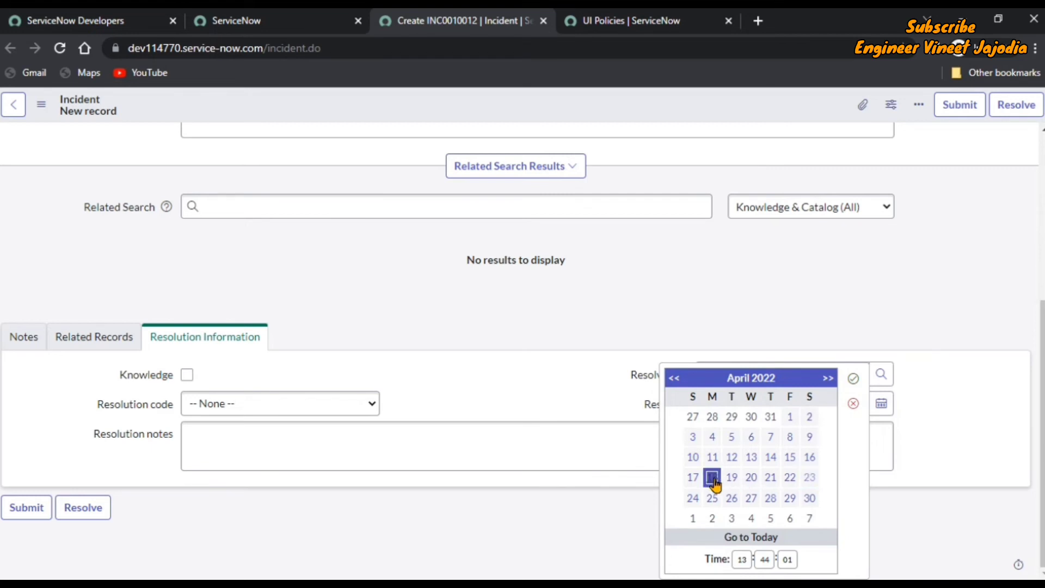
{"action": "left_click", "coordinate": [852, 379]}
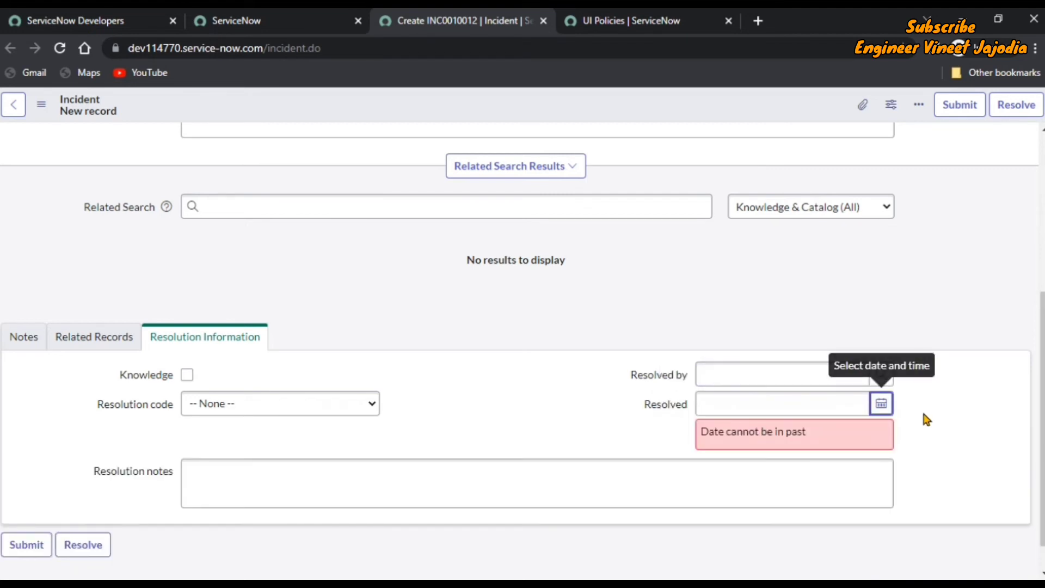